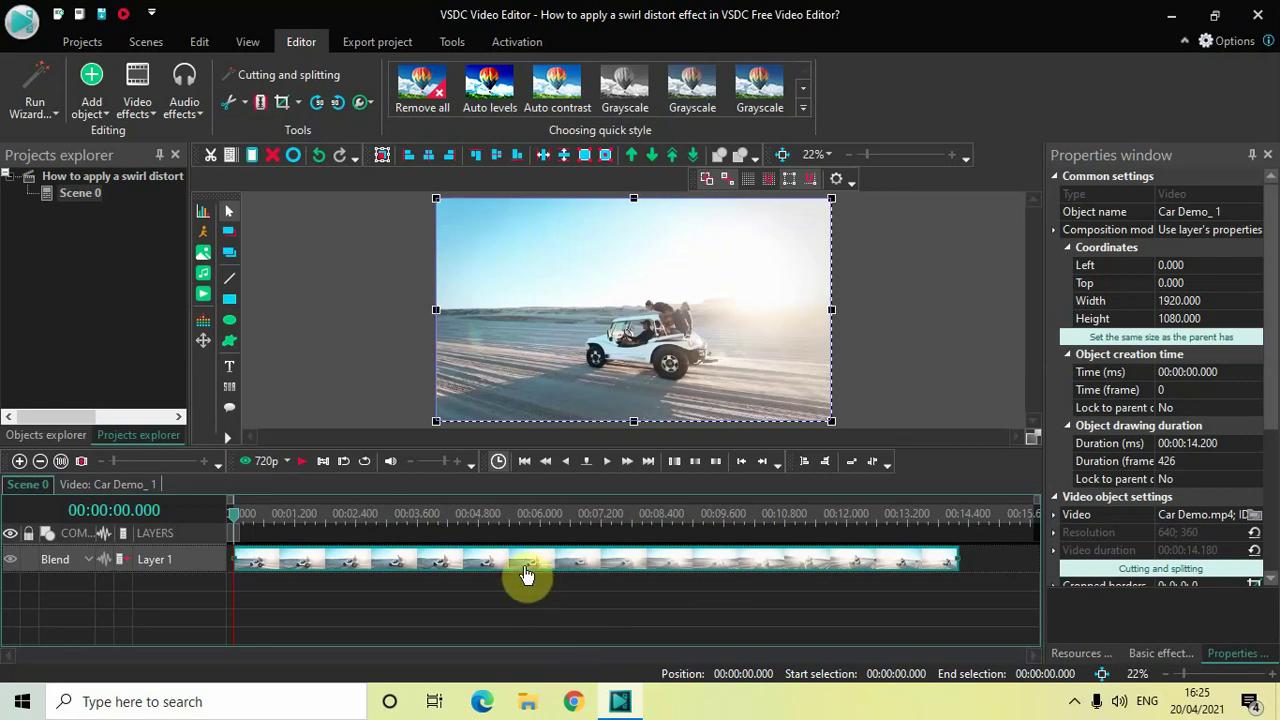
Add a Distort effect (Faceted glass) from Video effects > Transforms to the Car Demo clip.
double_click(527, 574)
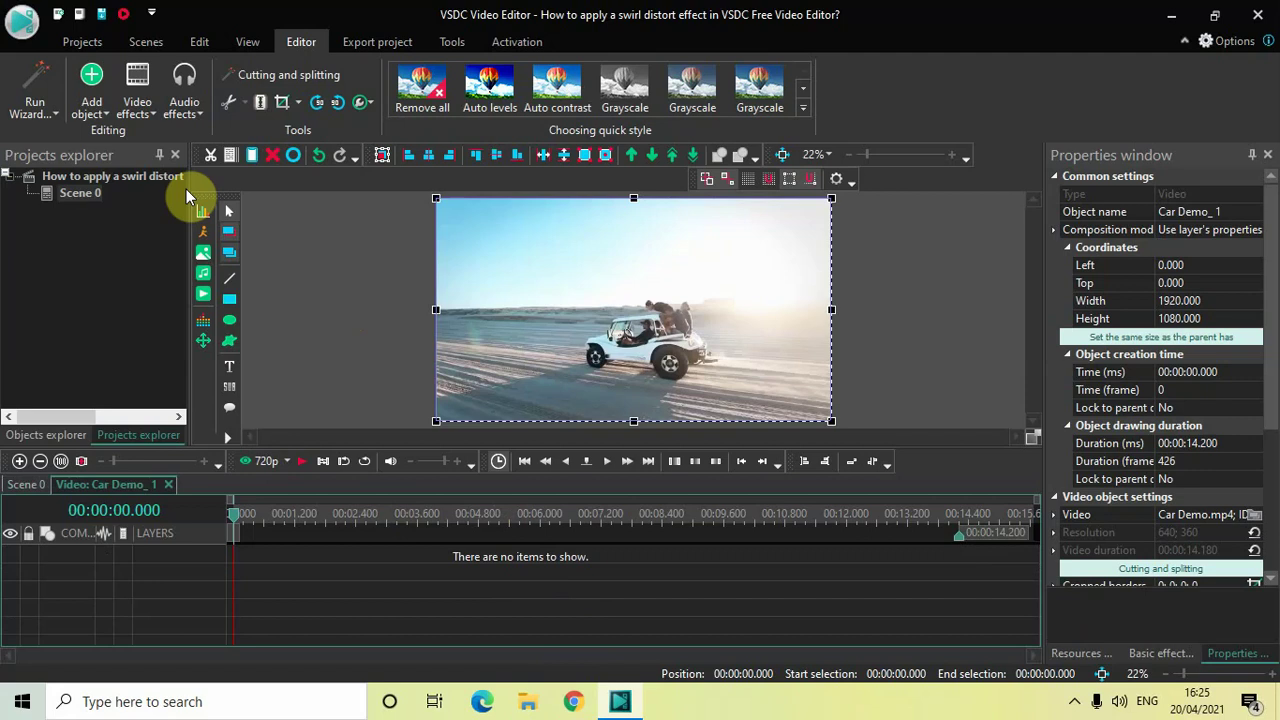
click(140, 105)
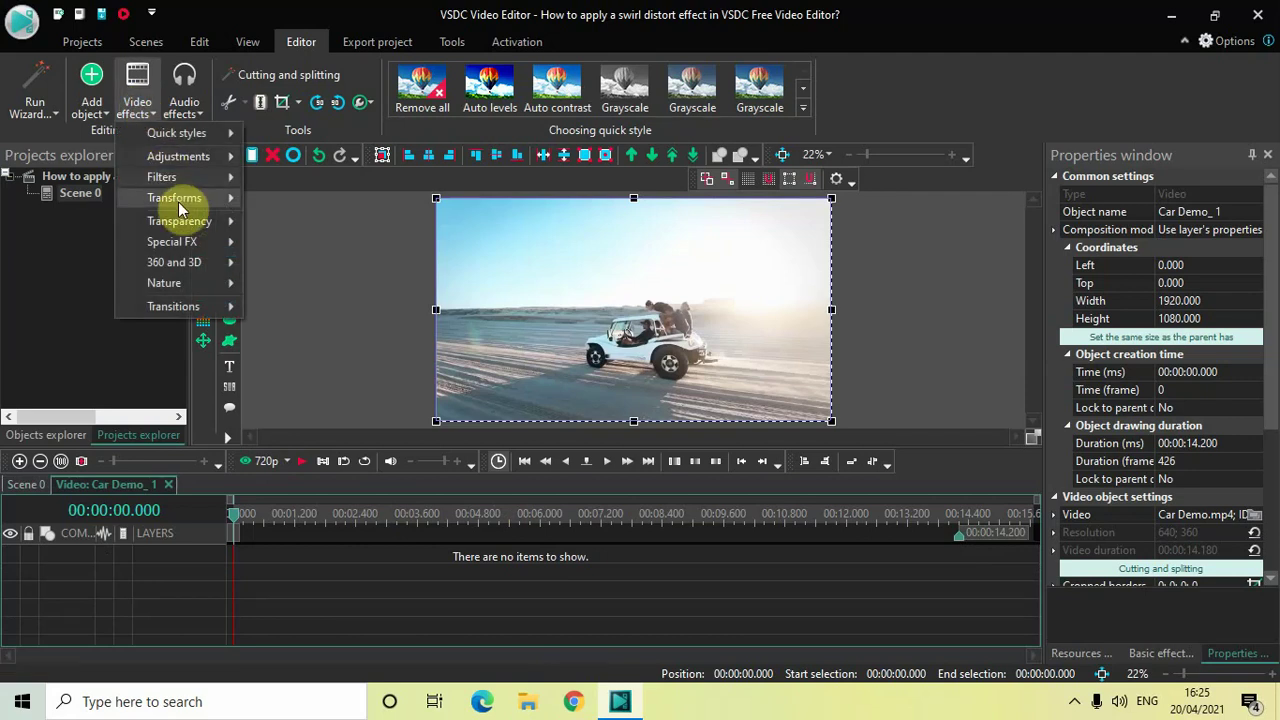
mouse_move(205, 197)
click(304, 383)
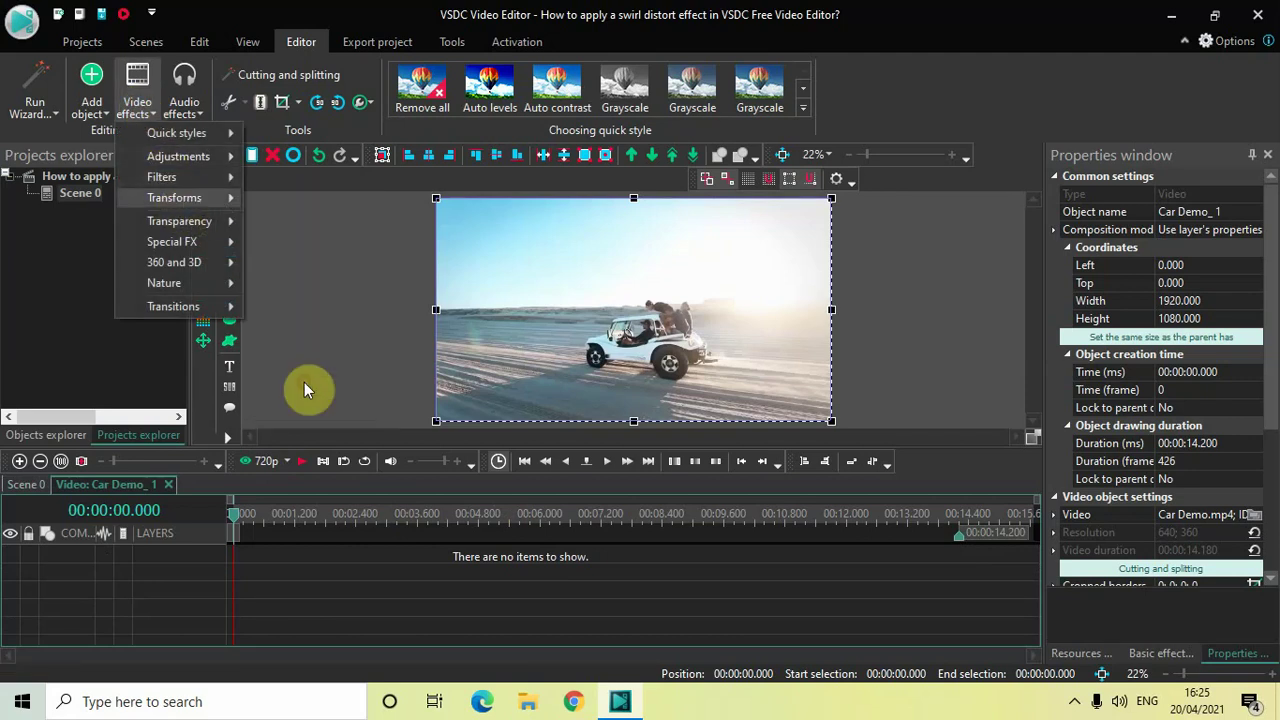
click(806, 438)
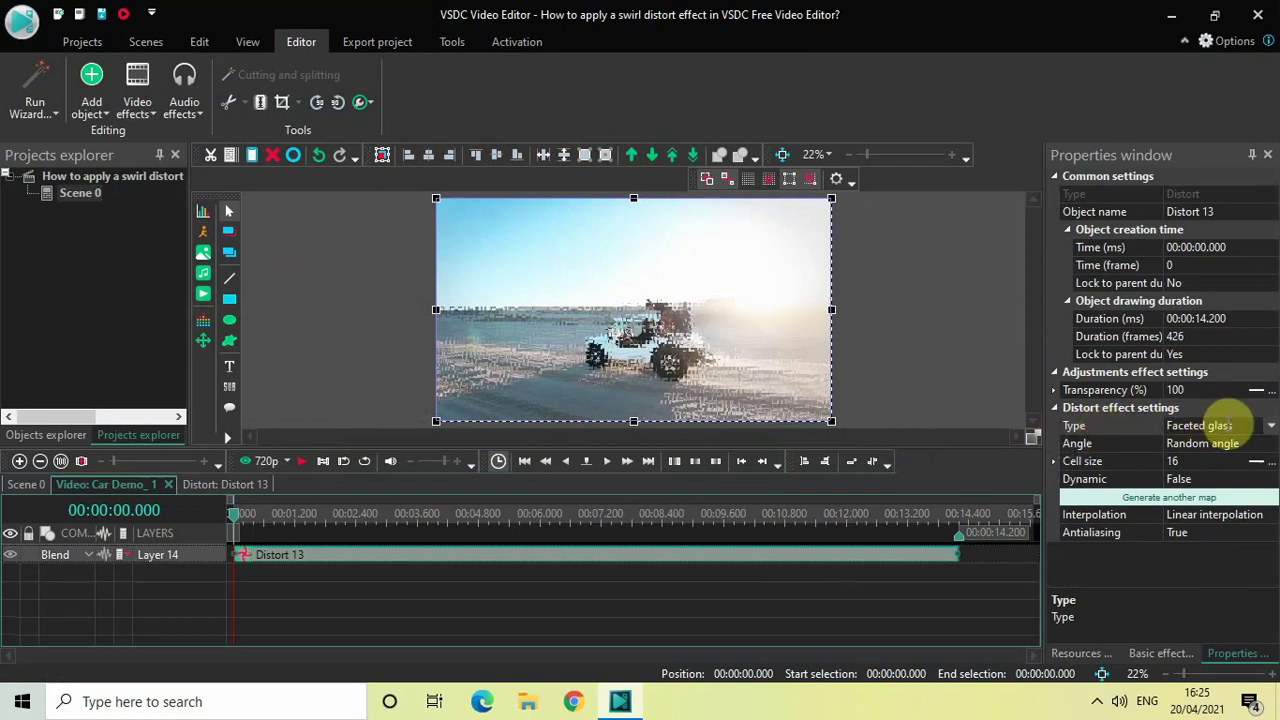
Change the Distort 13 effect type to Swirl.
click(1271, 427)
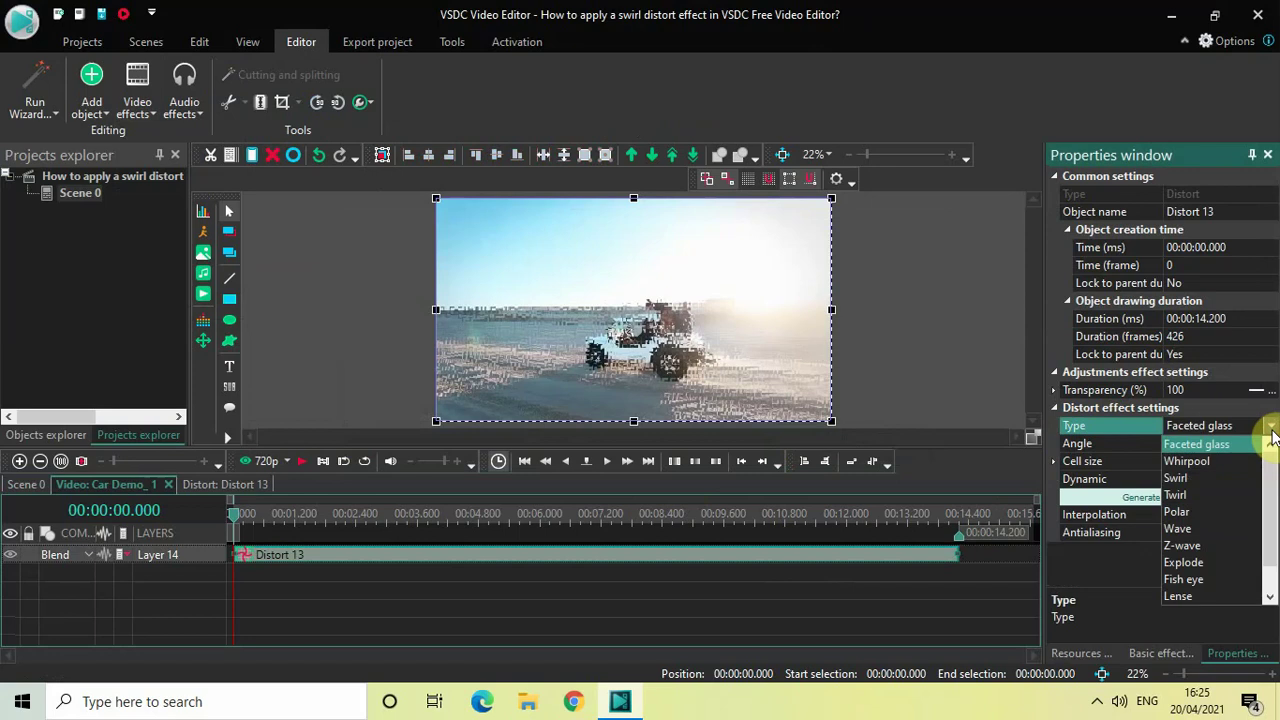
click(1182, 479)
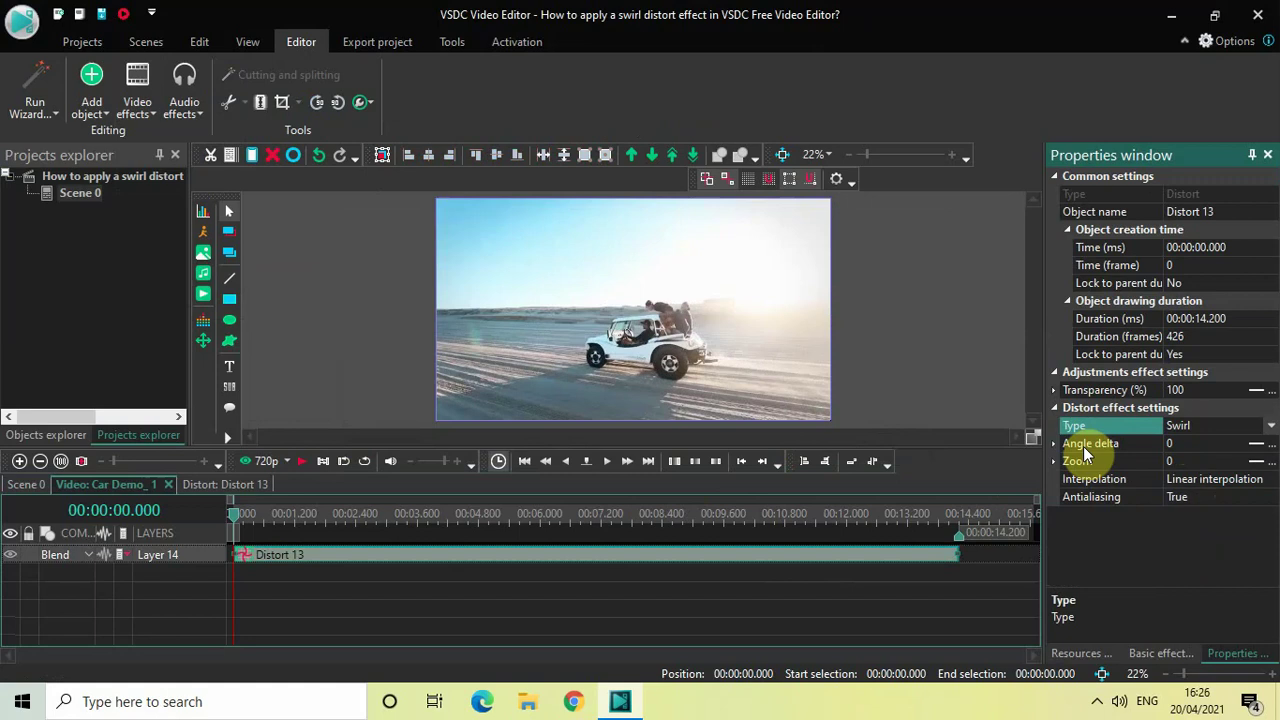
Set the Distort 13 effect duration to 00:00:03.000 (3 seconds).
click(1096, 565)
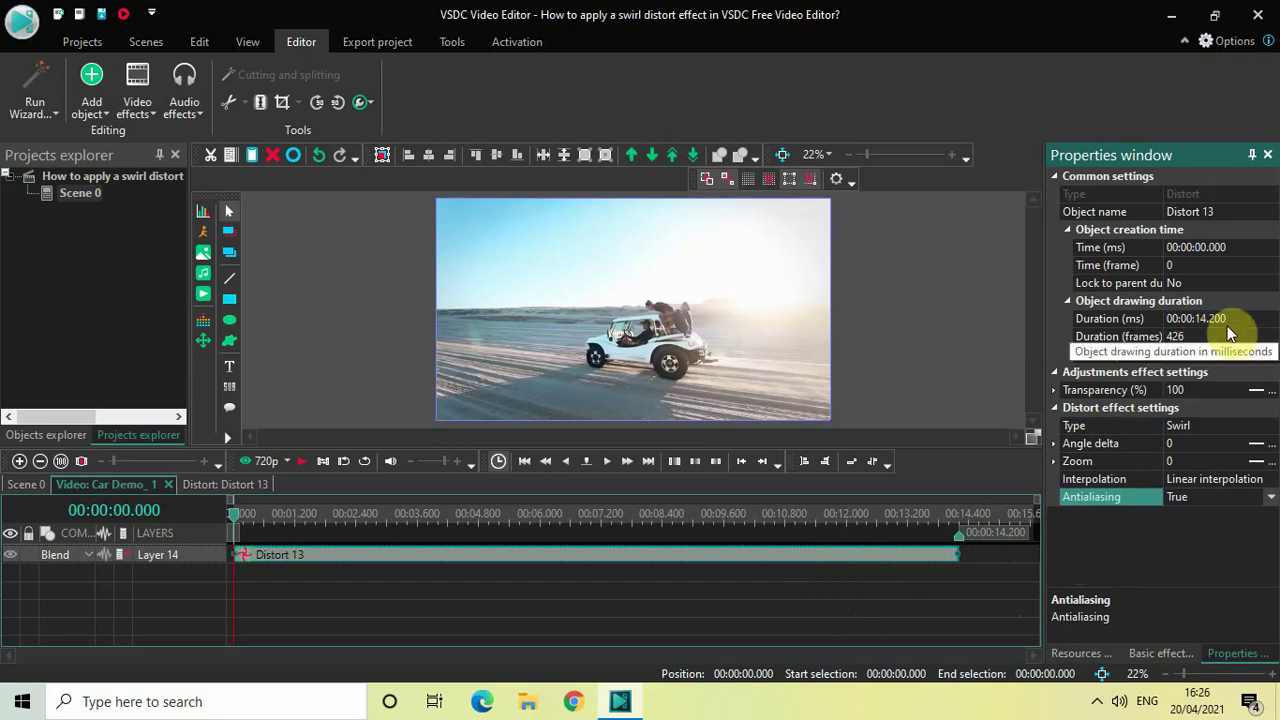
click(1247, 318)
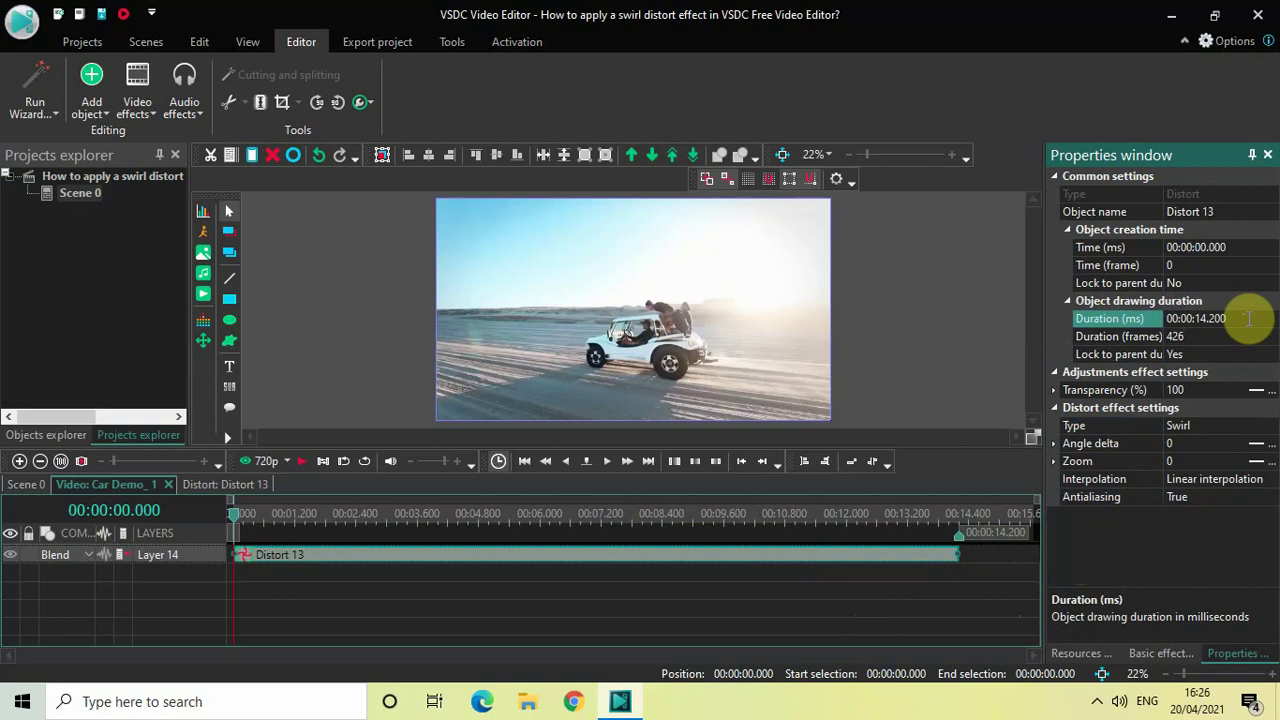
key(BackSpace)
key(BackSpace)
key(BackSpace)
key(BackSpace)
key(BackSpace)
text(03.000)
key(Return)
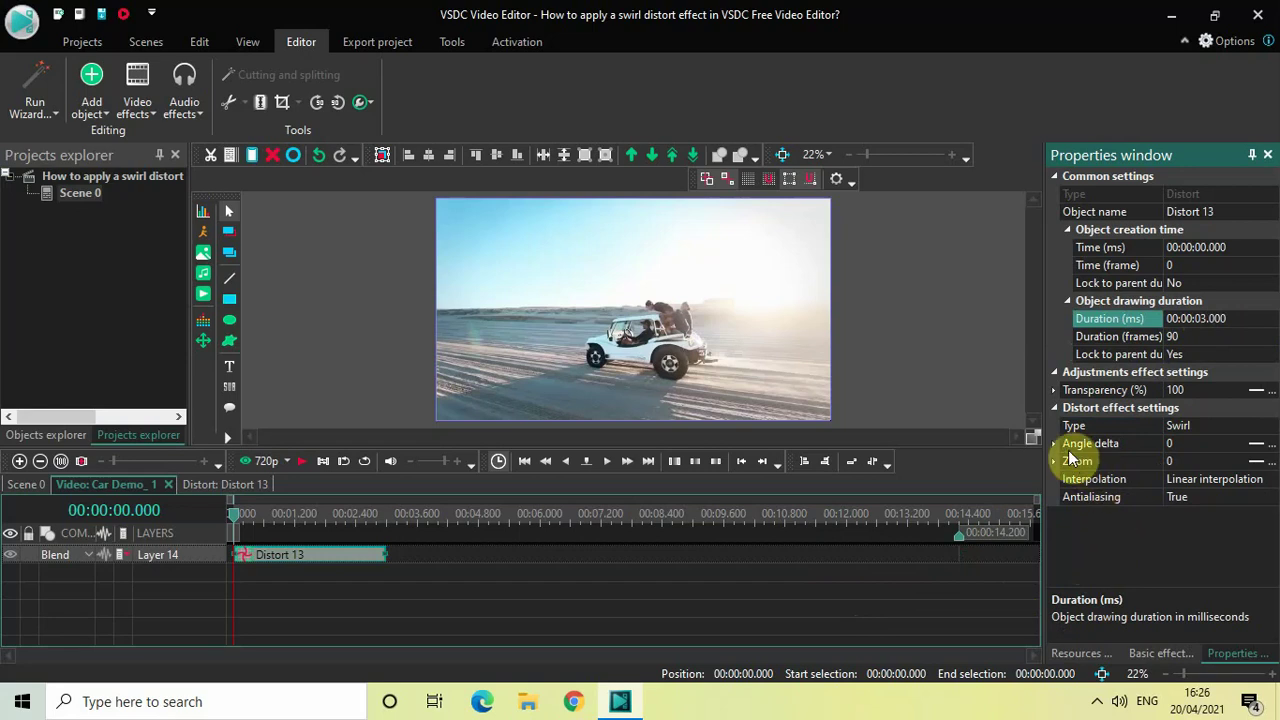
Change the swirl's Angle delta from 0 to 90.
click(1179, 442)
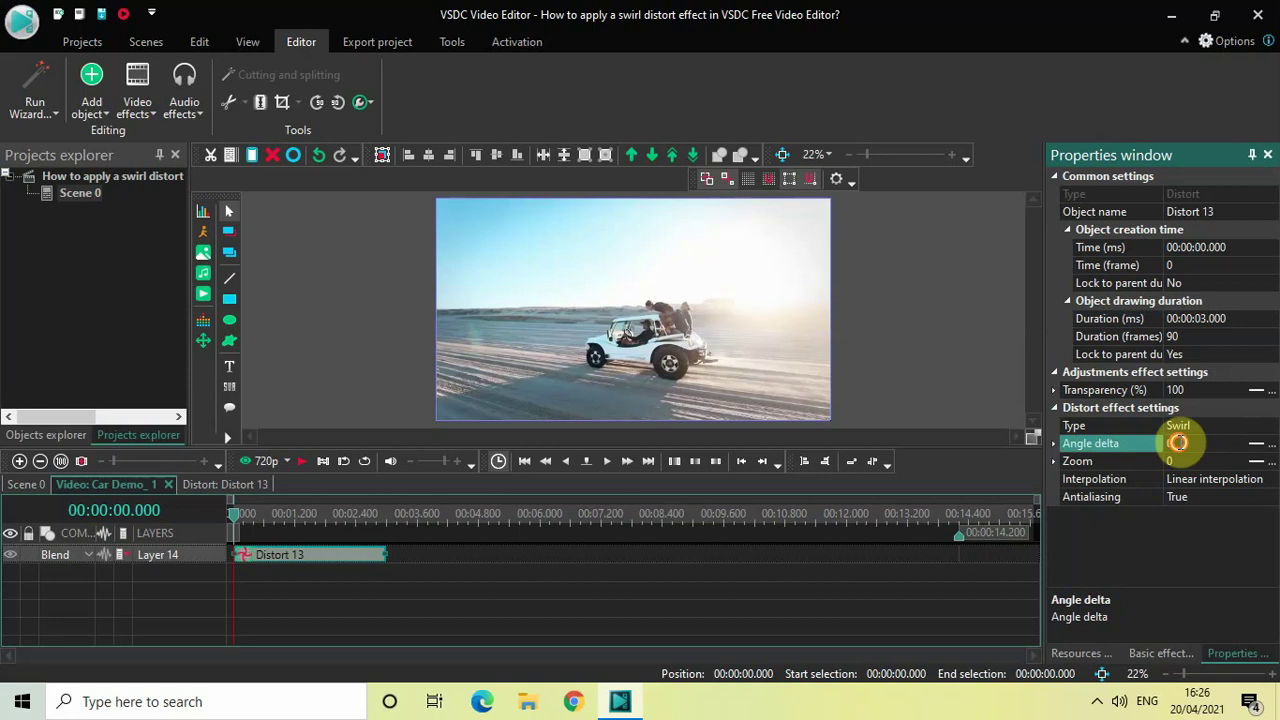
key(BackSpace)
text(90)
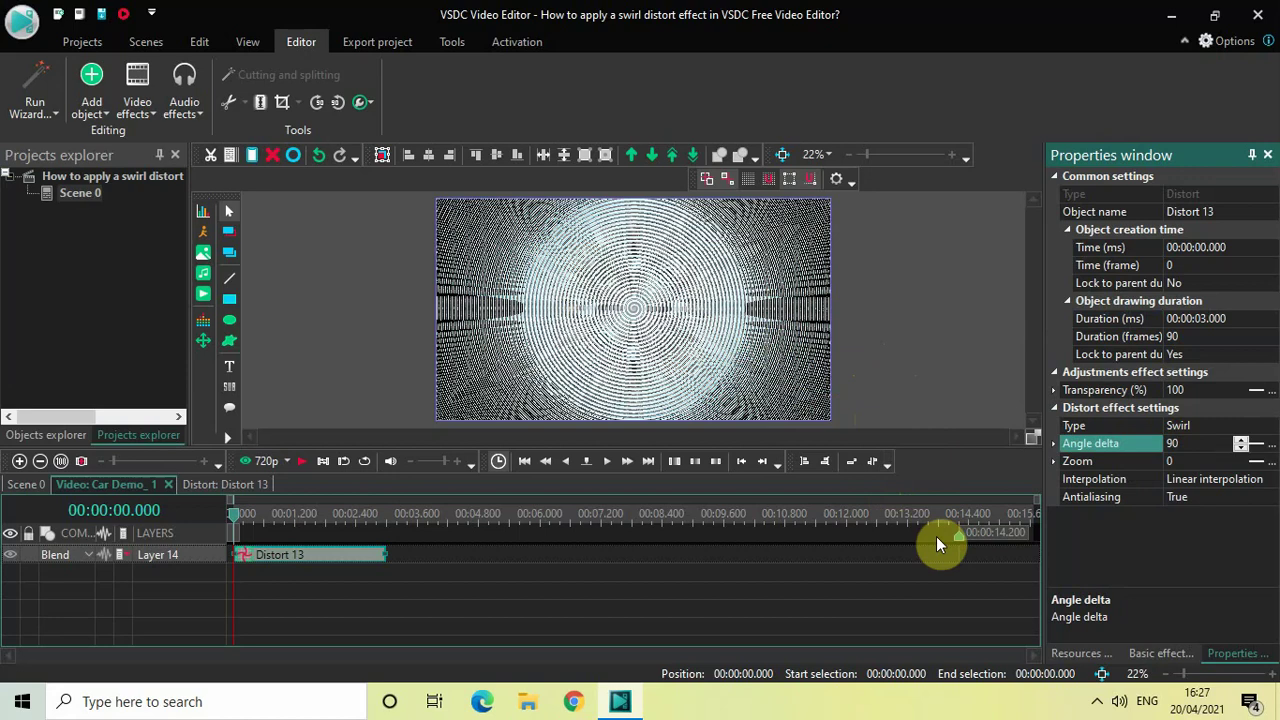
Make Angle delta ramp linearly from 0 to 90 and preview the swirl playback.
click(1257, 446)
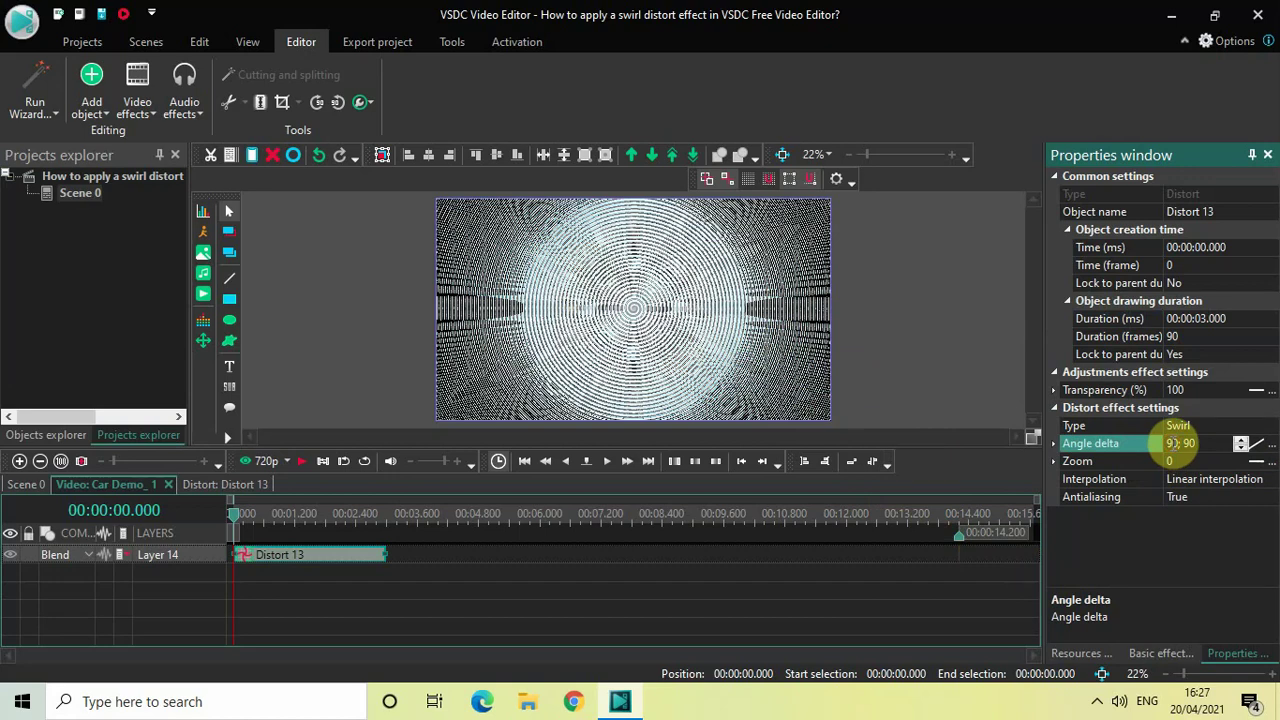
click(1178, 443)
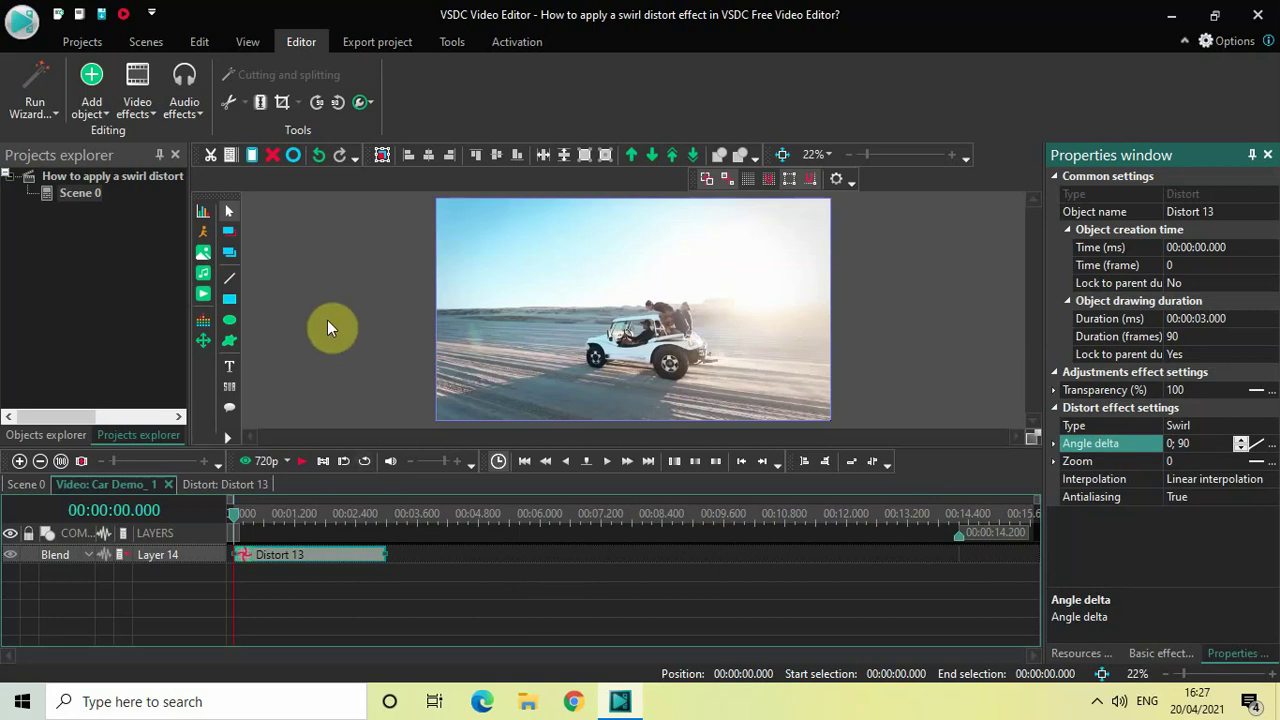
key(space)
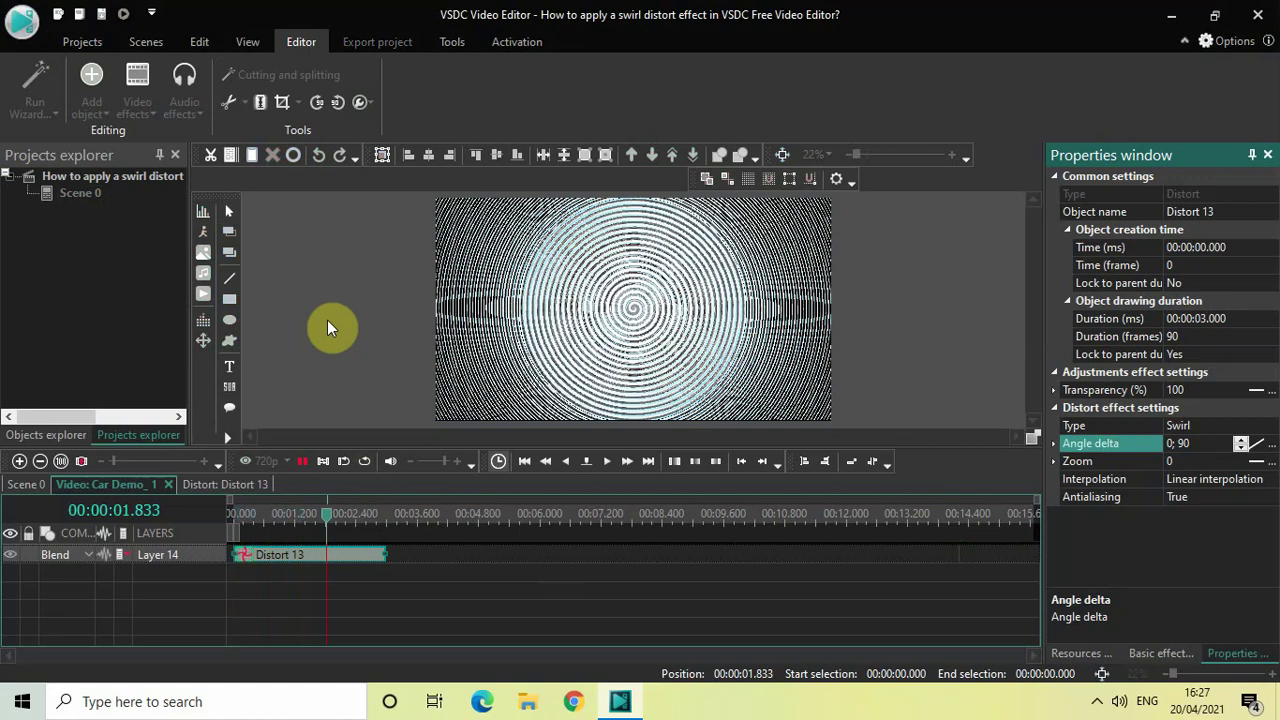
key(space)
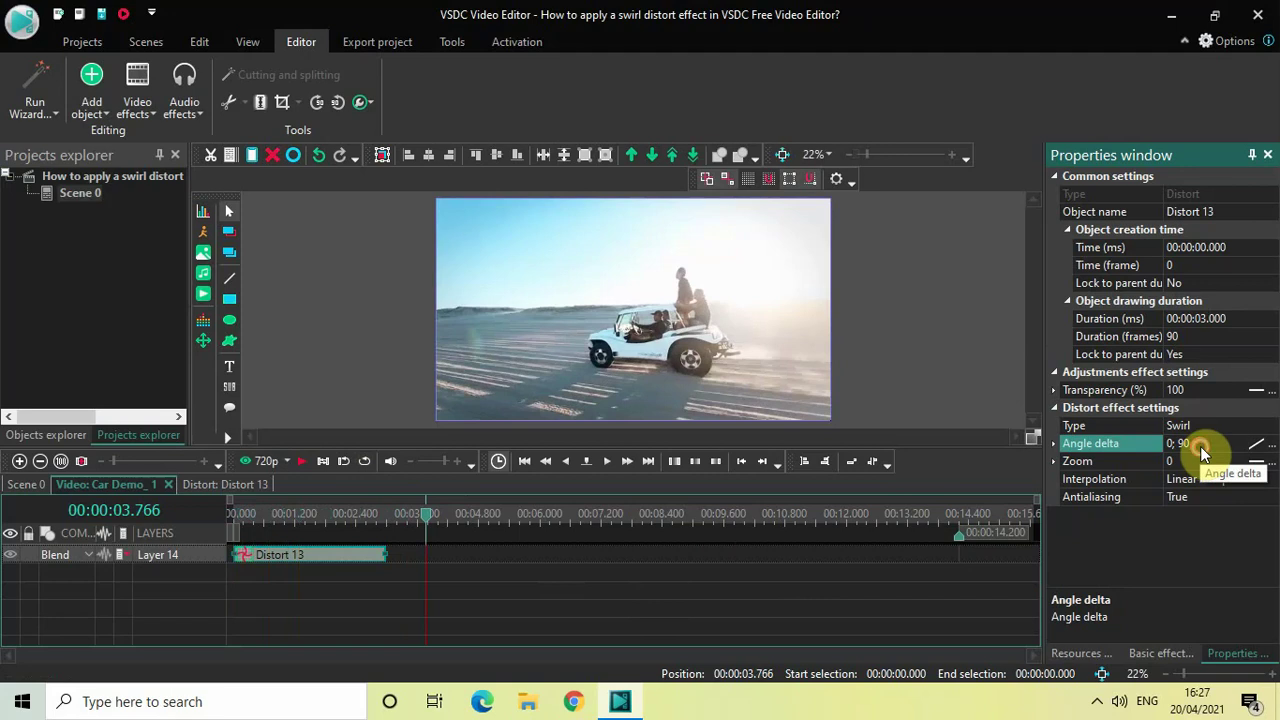
Change the linear Angle delta values to 0; 5.
click(1200, 446)
key(BackSpace)
key(BackSpace)
text(5)
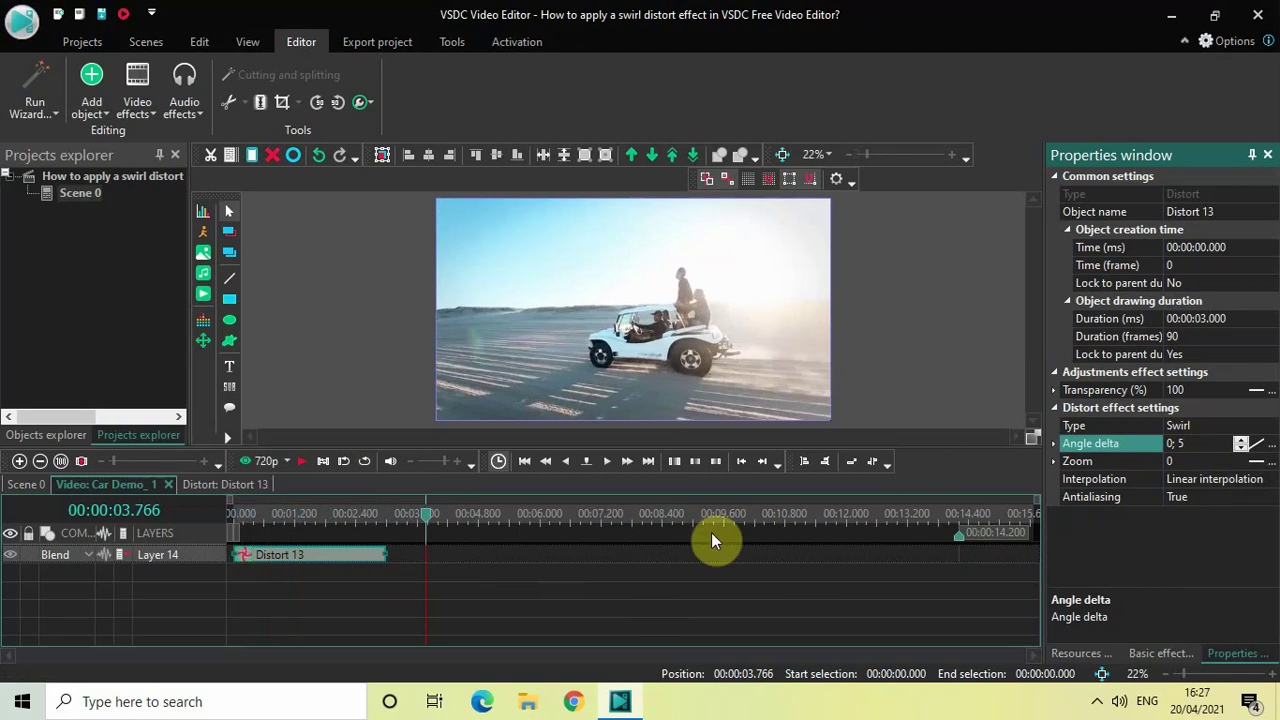
Set the Distort 13 effect duration to 00:00:05.000 (5 seconds).
click(1205, 318)
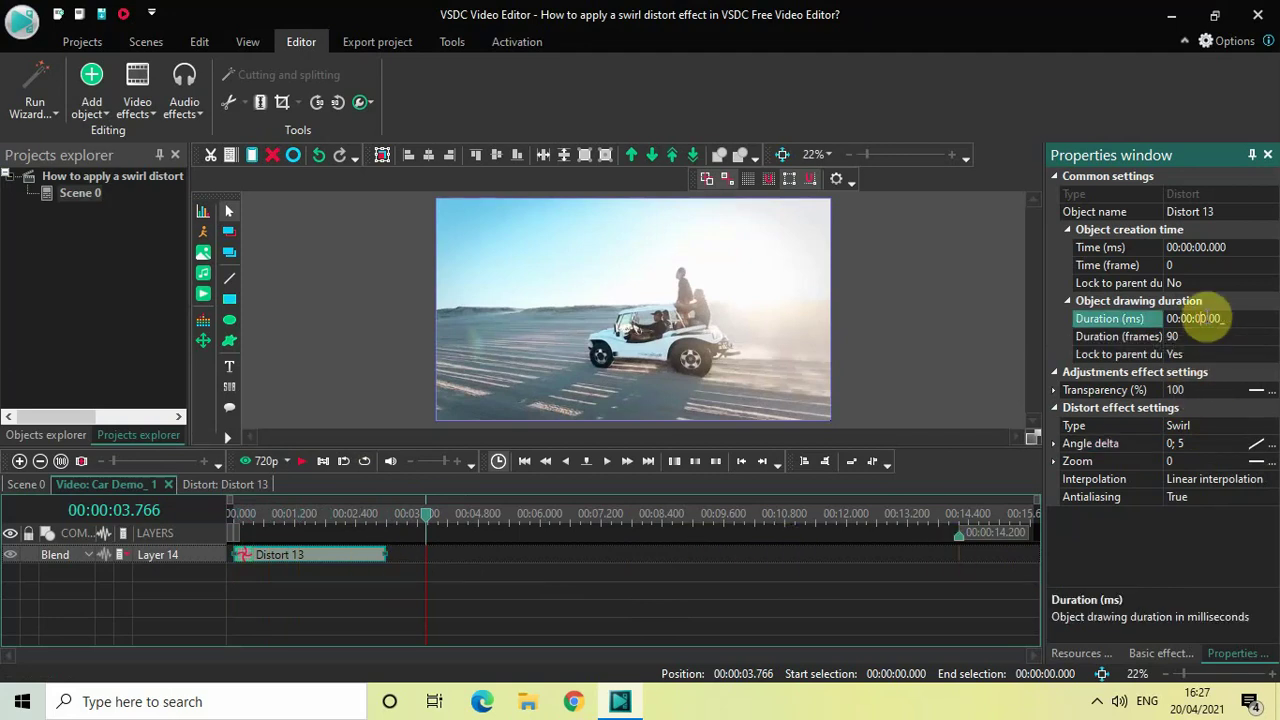
text(5)
key(Return)
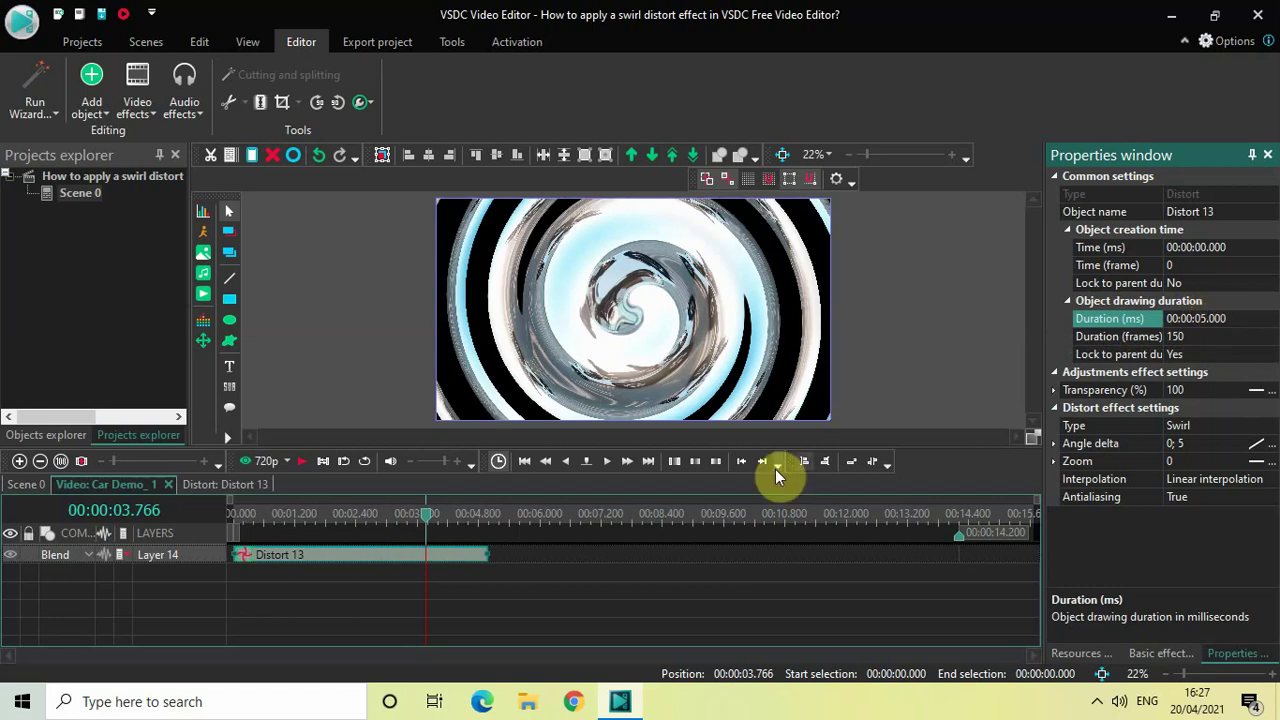
drag(426, 524, 150, 535)
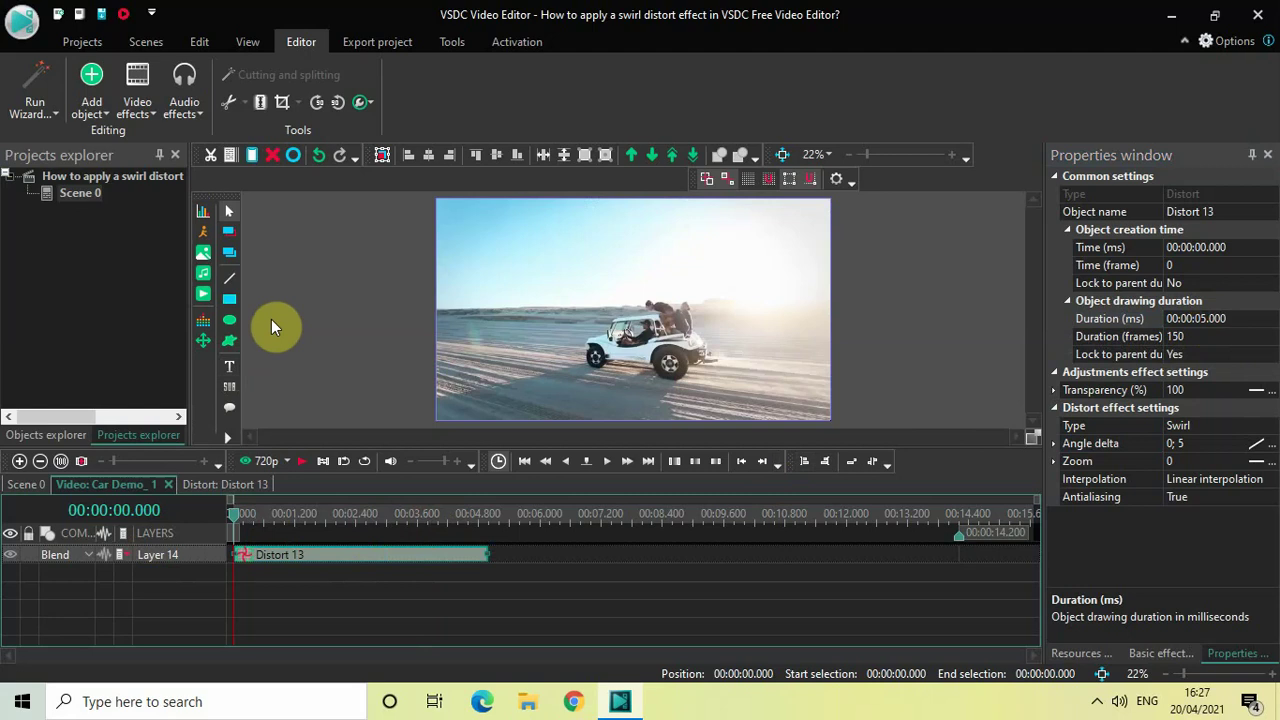
key(space)
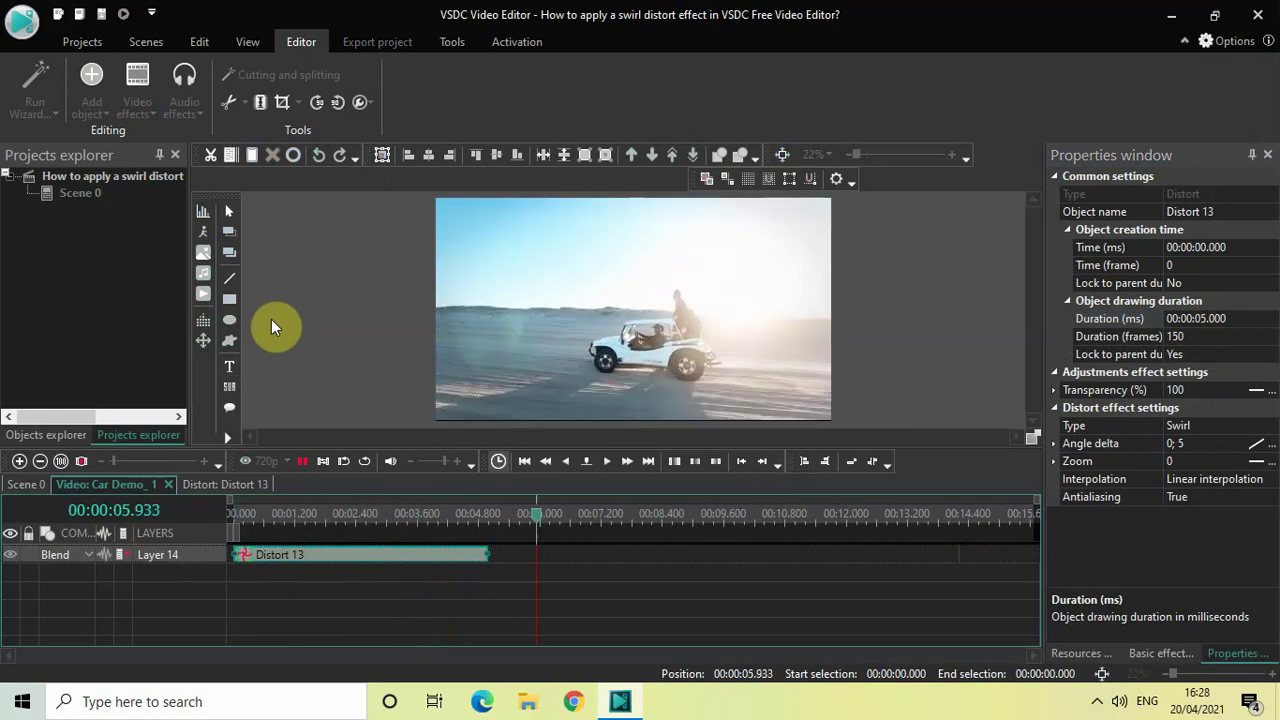
key(space)
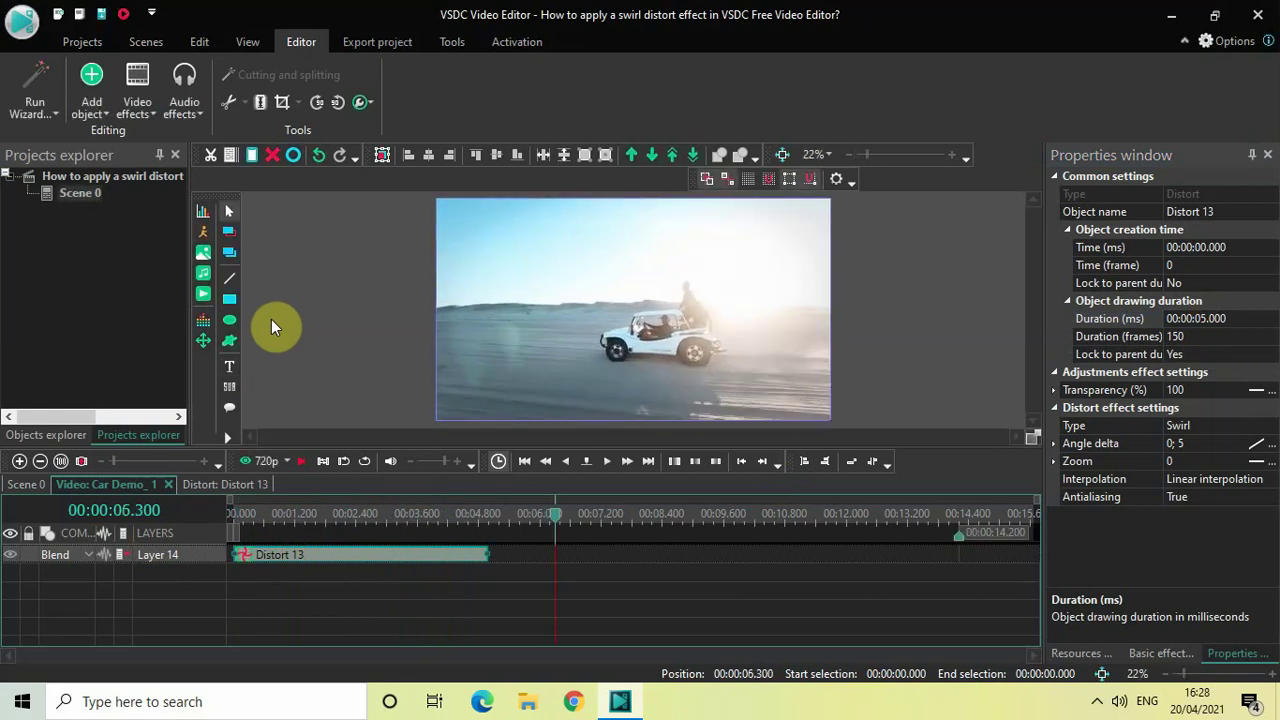
Reverse the Angle delta ramp to run from 5 to 0.
click(1200, 442)
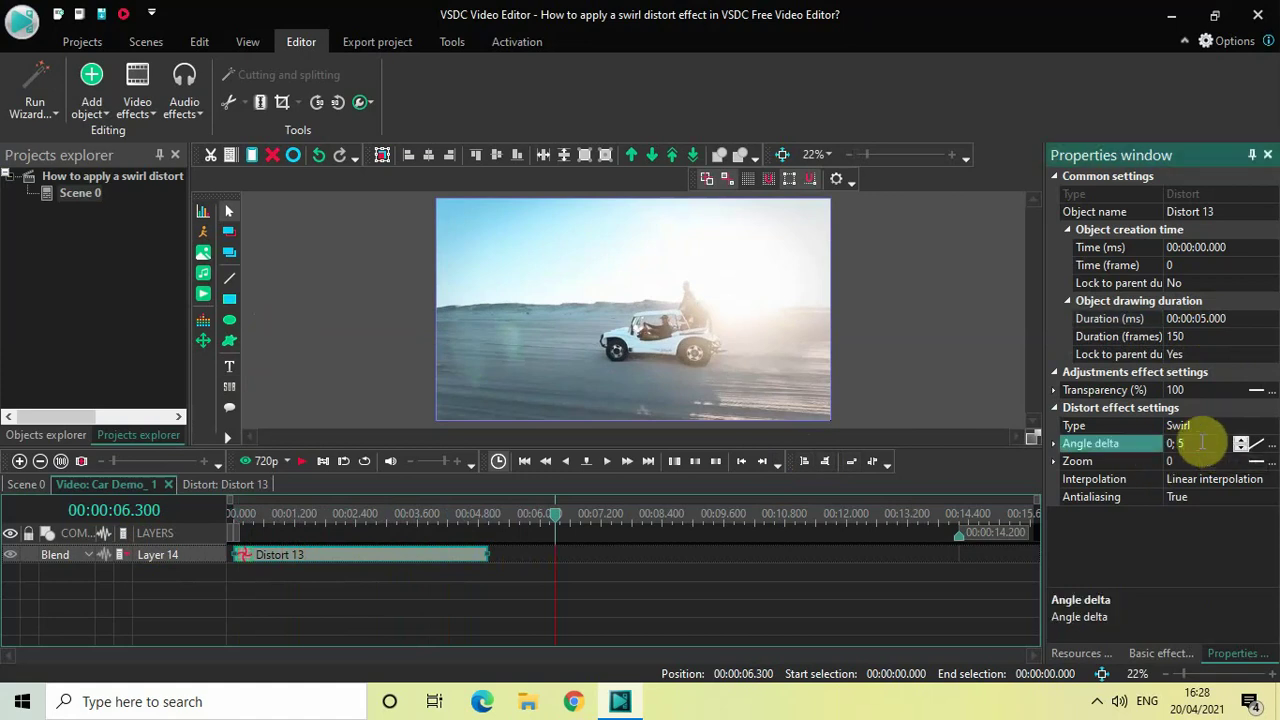
key(BackSpace)
key(BackSpace)
key(BackSpace)
key(BackSpace)
text(5;0)
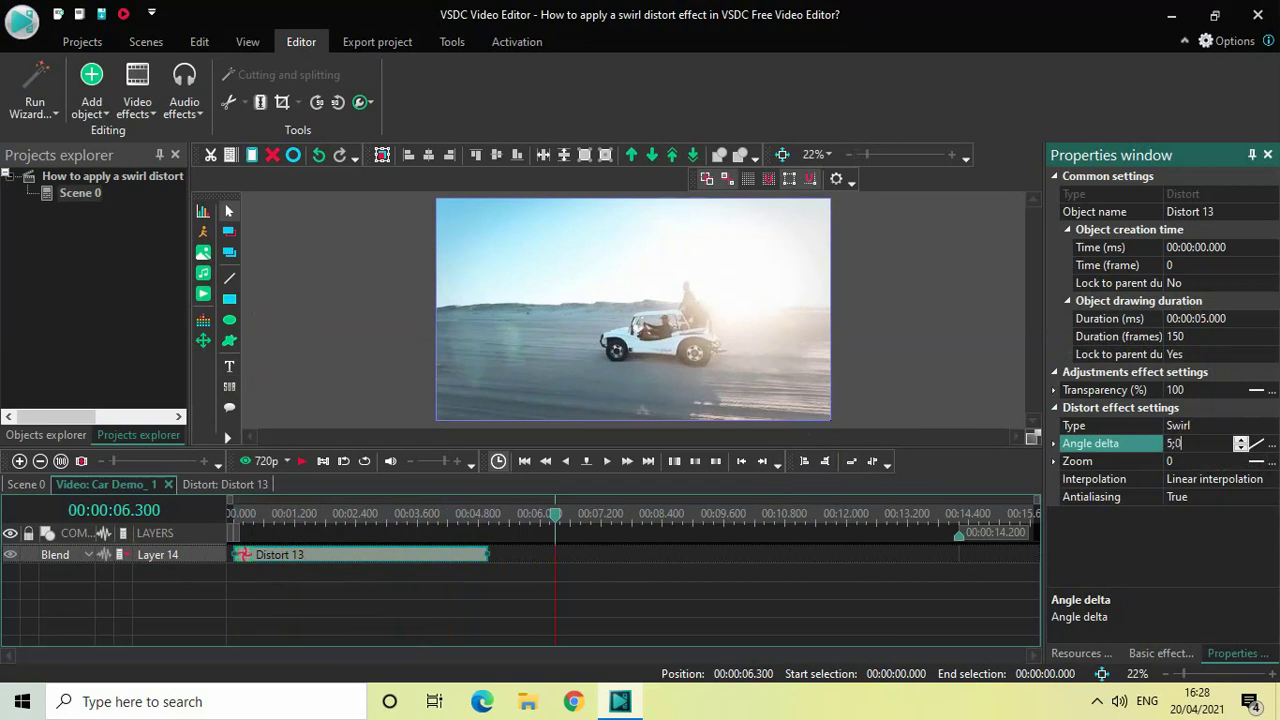
key(Return)
Rewind the timeline and replay the video to check the unwinding swirl.
drag(545, 522, 186, 522)
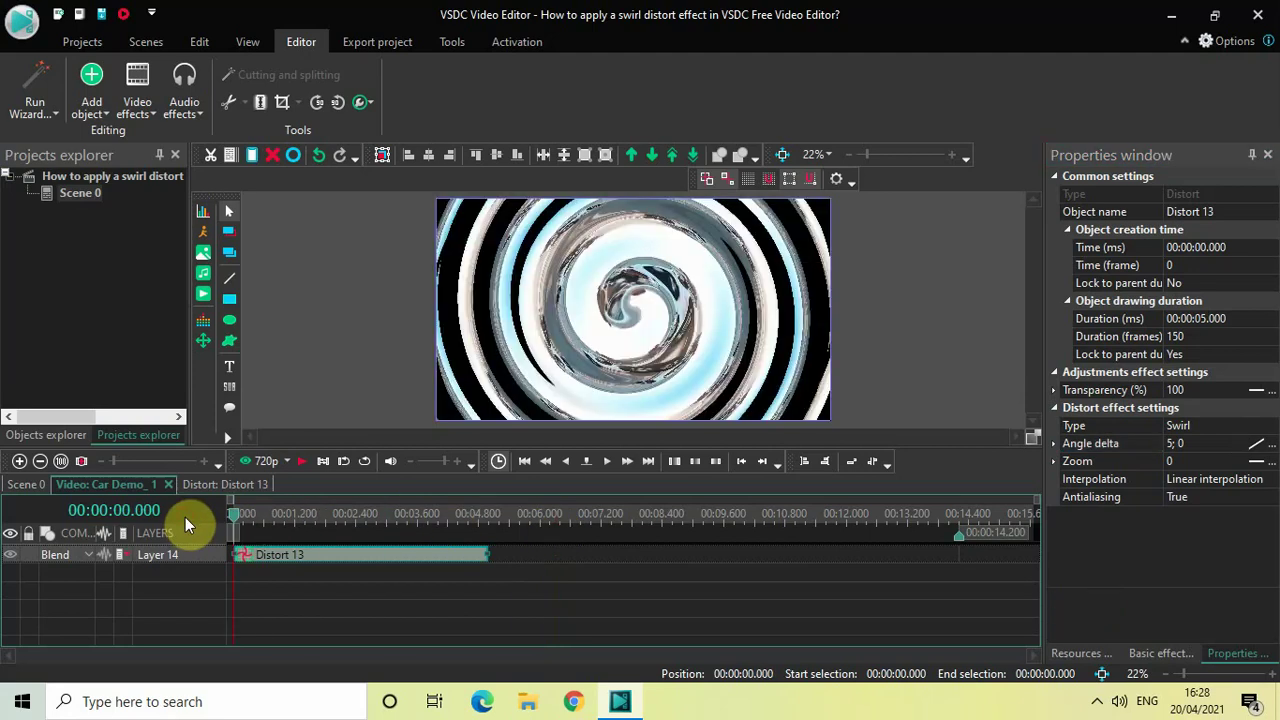
key(space)
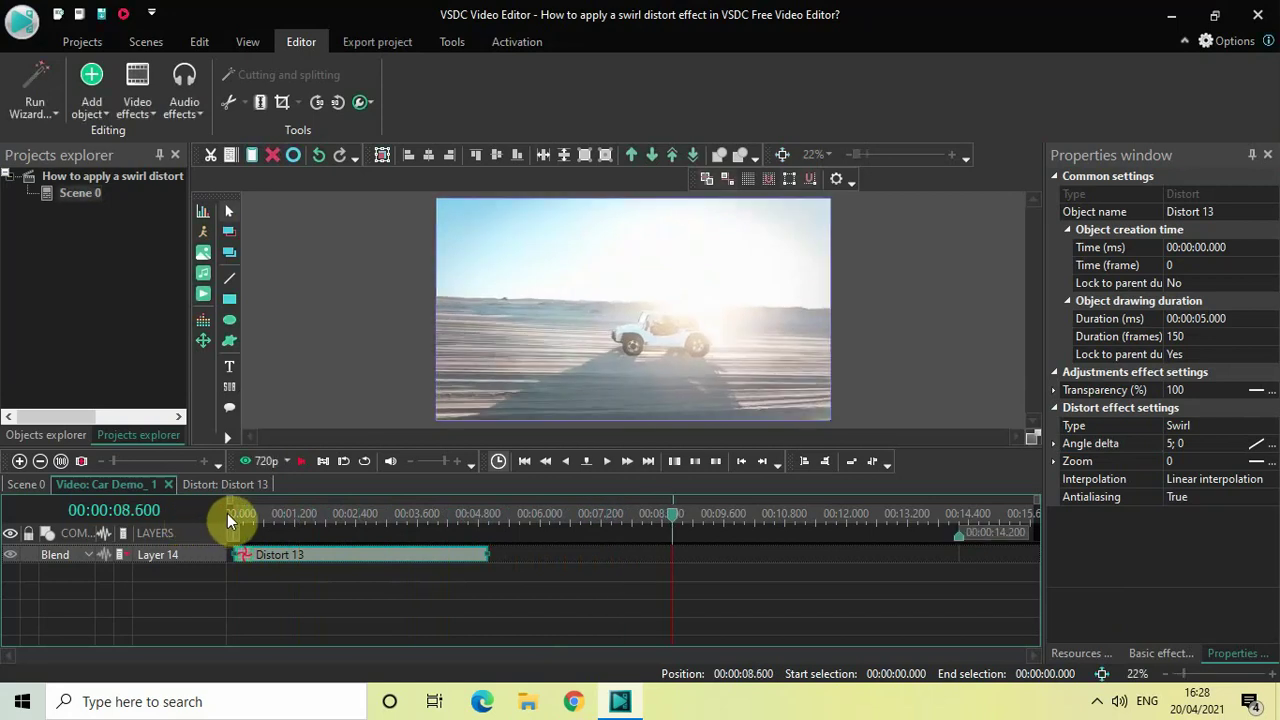
click(228, 513)
key(space)
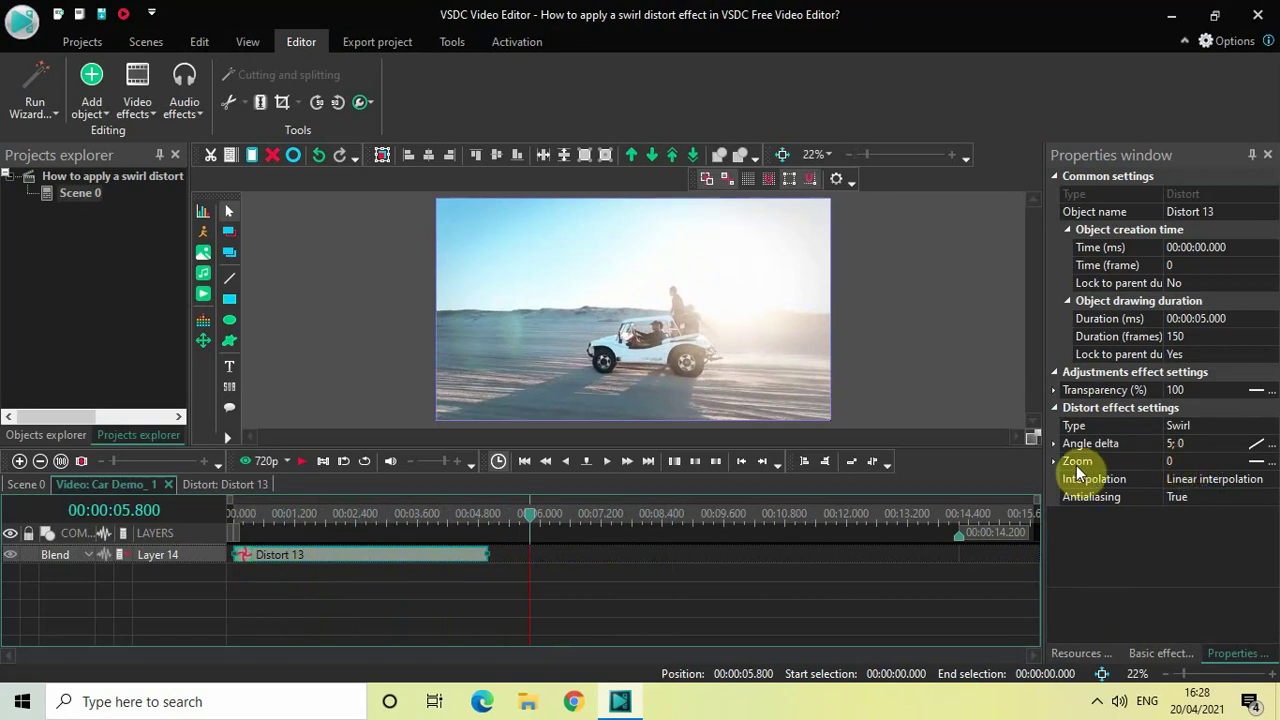
click(1136, 593)
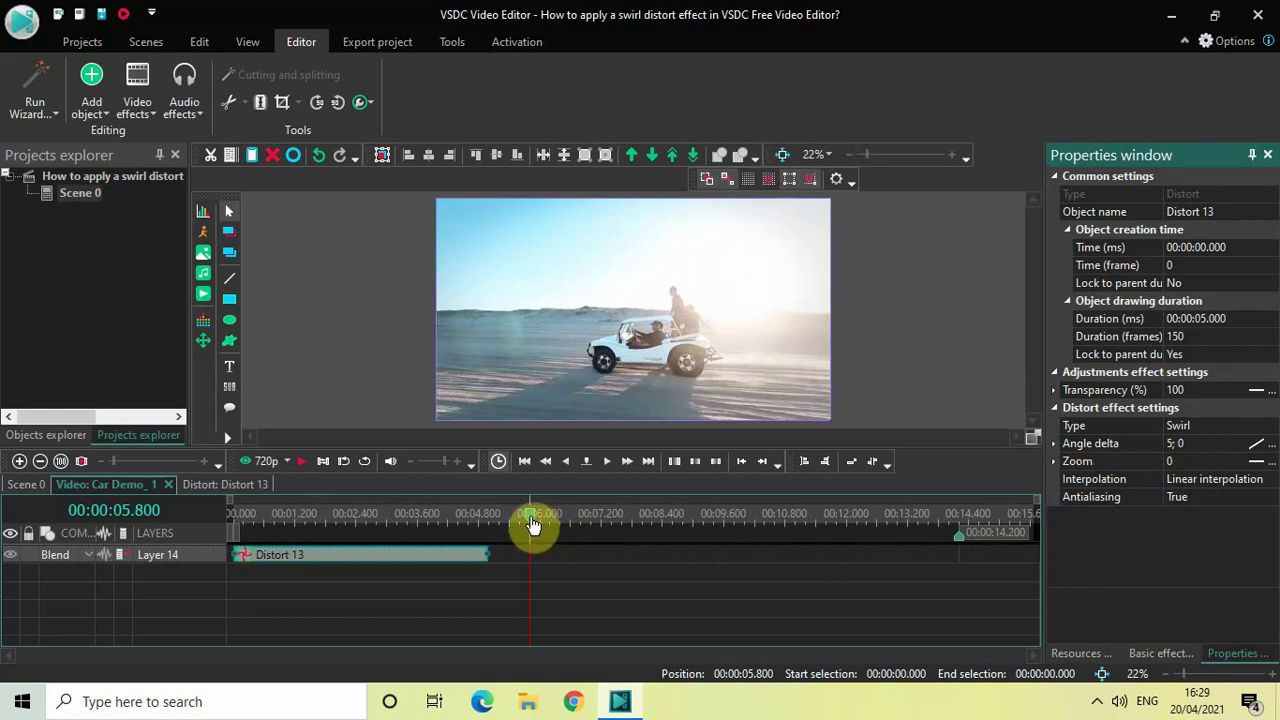
drag(533, 525, 194, 514)
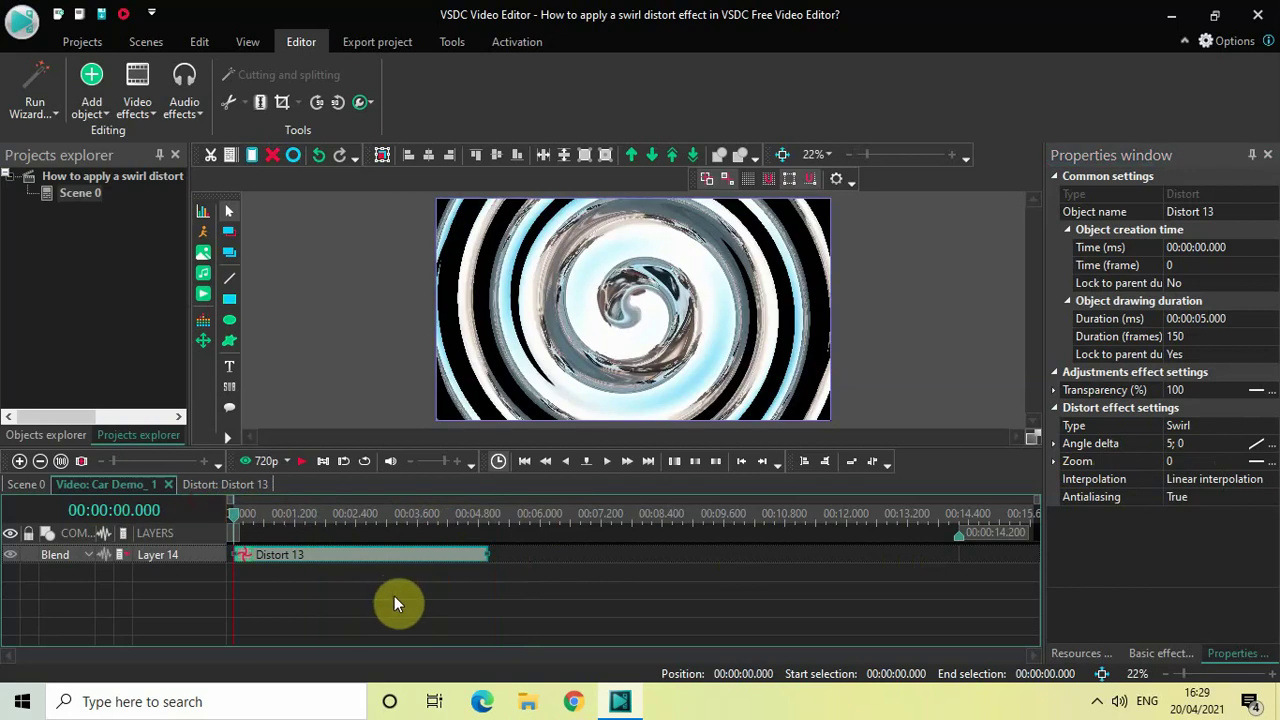
key(space)
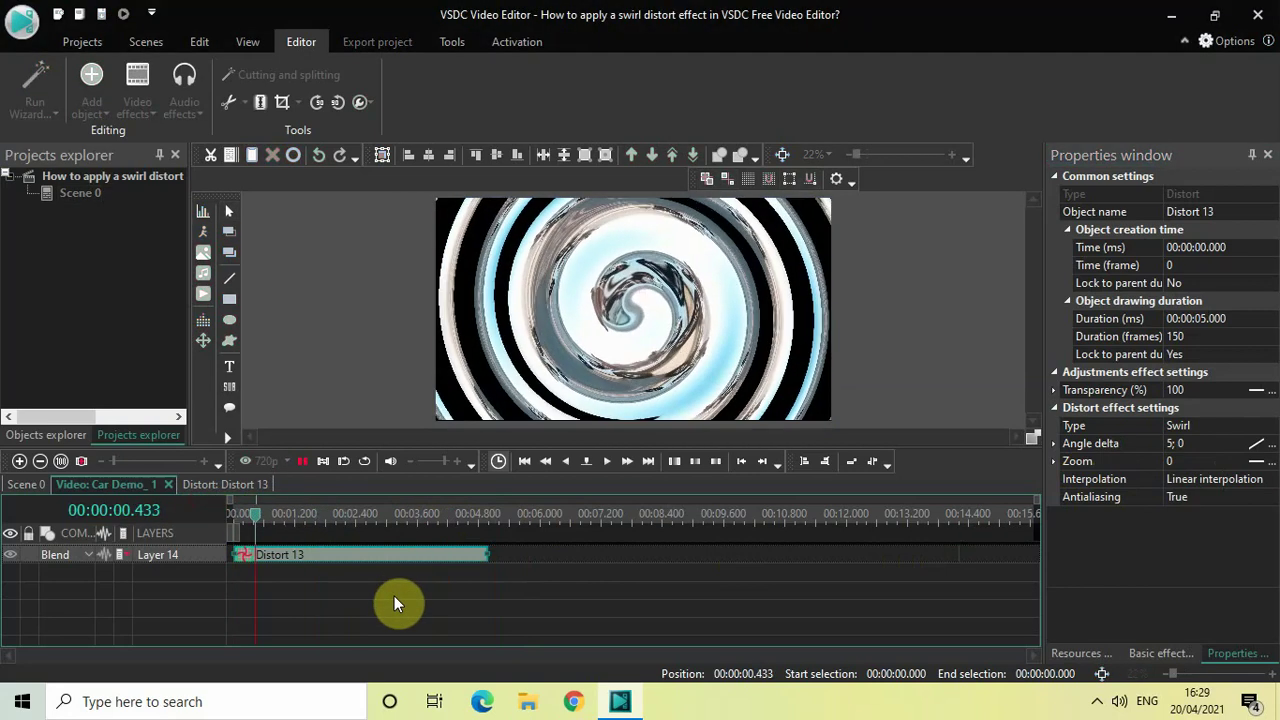